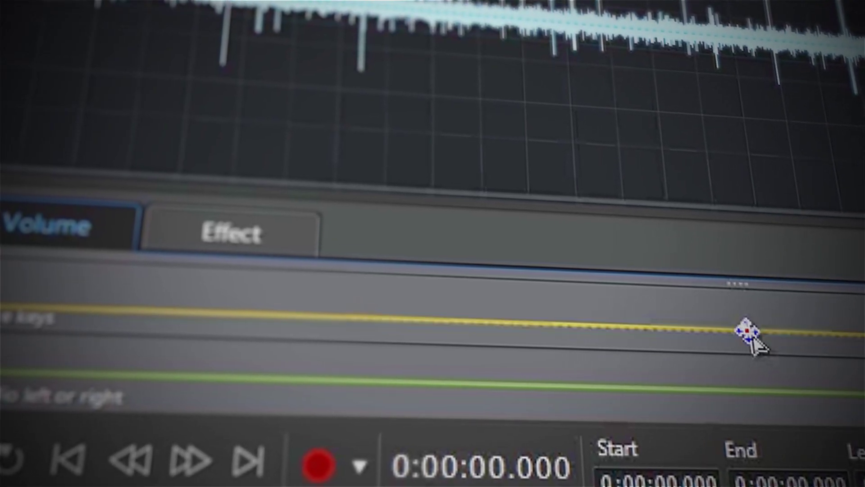
# Preview a clip volume raised to about +8 dB and a slight Katy sings fader boost in the Mixer Panel.
pyautogui.moveTo(747, 333); pyautogui.dragTo(743, 290)
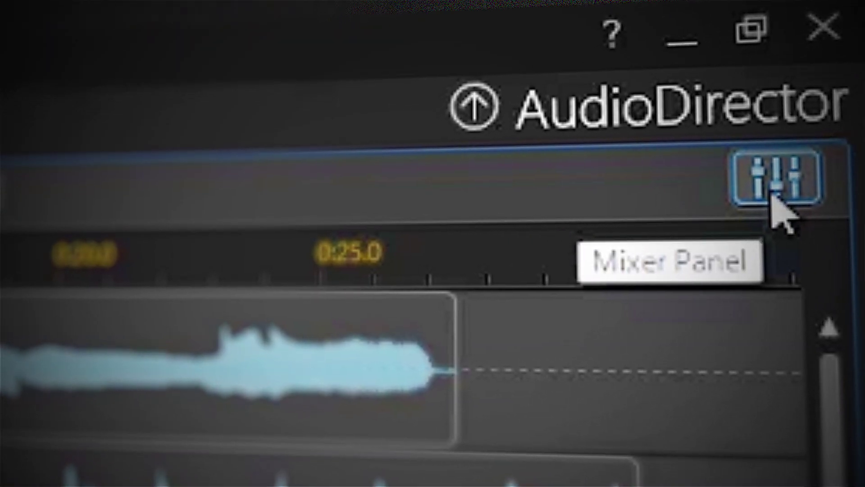
pyautogui.click(777, 180)
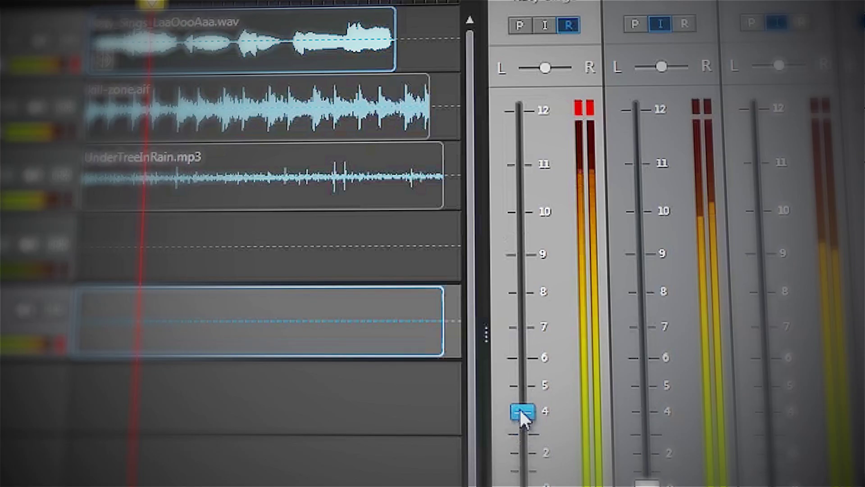
pyautogui.moveTo(521, 411); pyautogui.dragTo(523, 376)
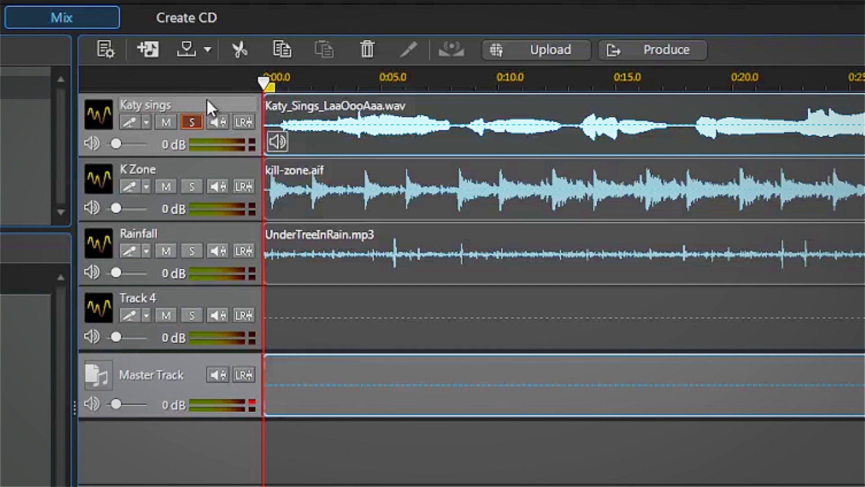
# Solo and play the Katy sings, K Zone and Rainfall tracks one after another.
pyautogui.press('space')
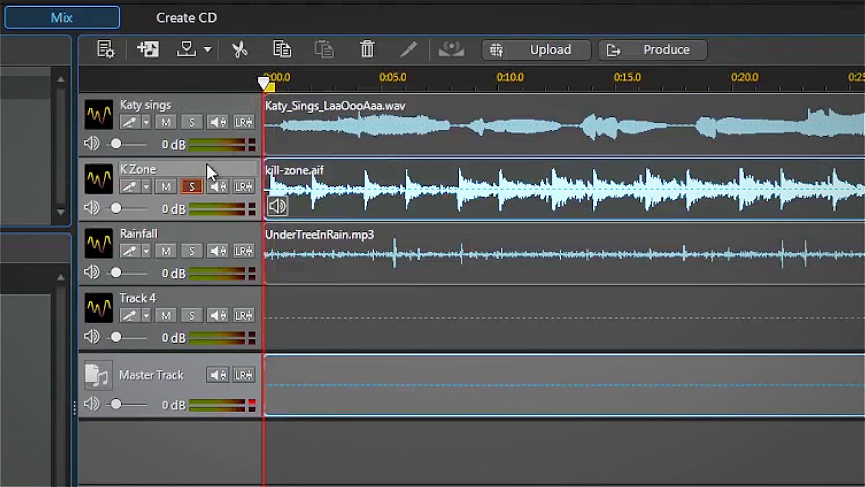
pyautogui.press('space')
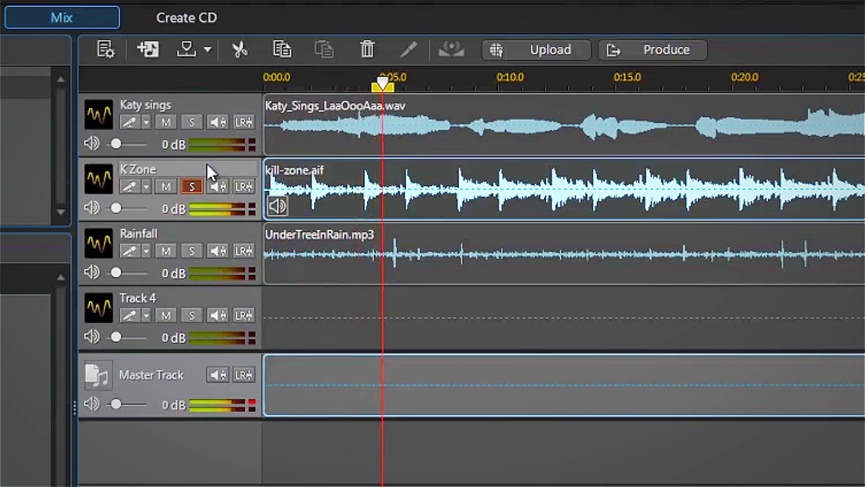
pyautogui.press('space')
pyautogui.click(213, 230)
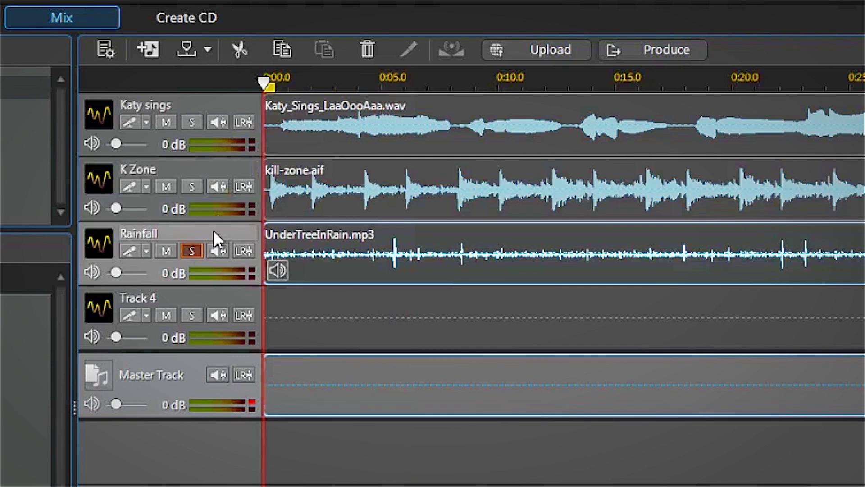
pyautogui.press('space')
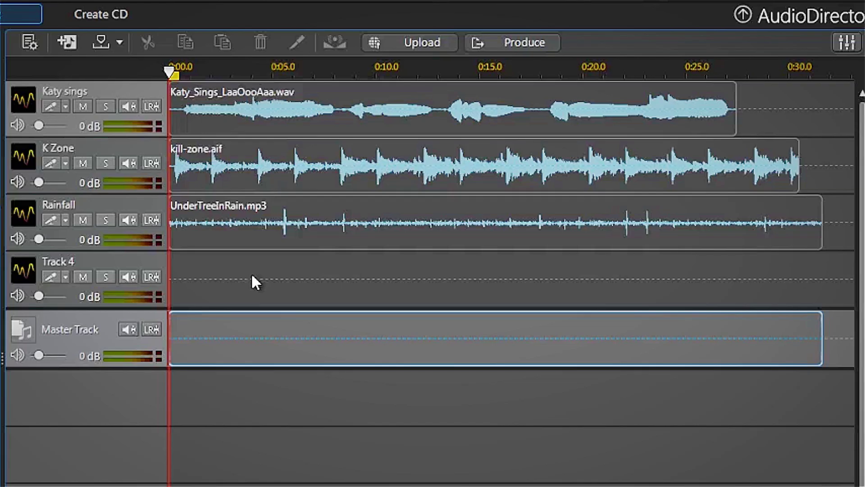
# Edit UnderTreeInRain.mp3's volume line with a +12 dB mid-clip key and lowered start and end keys.
pyautogui.click(237, 242)
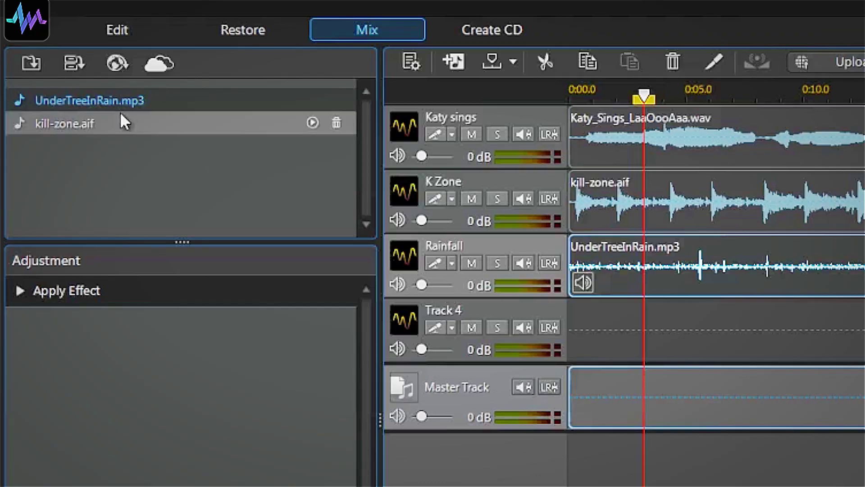
pyautogui.click(76, 31)
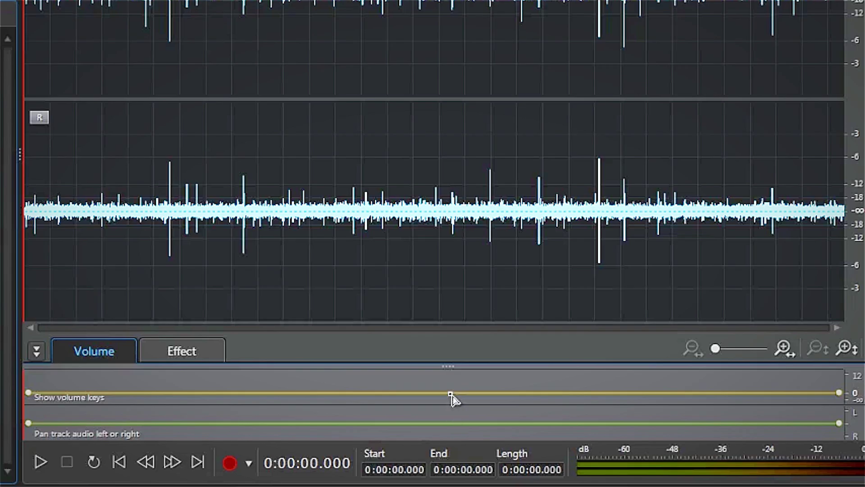
pyautogui.moveTo(544, 425); pyautogui.dragTo(543, 412)
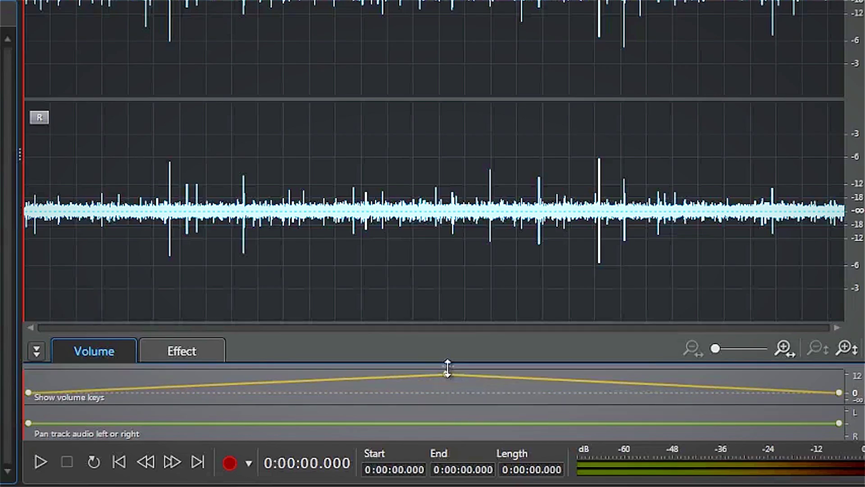
pyautogui.moveTo(28, 393); pyautogui.dragTo(27, 398)
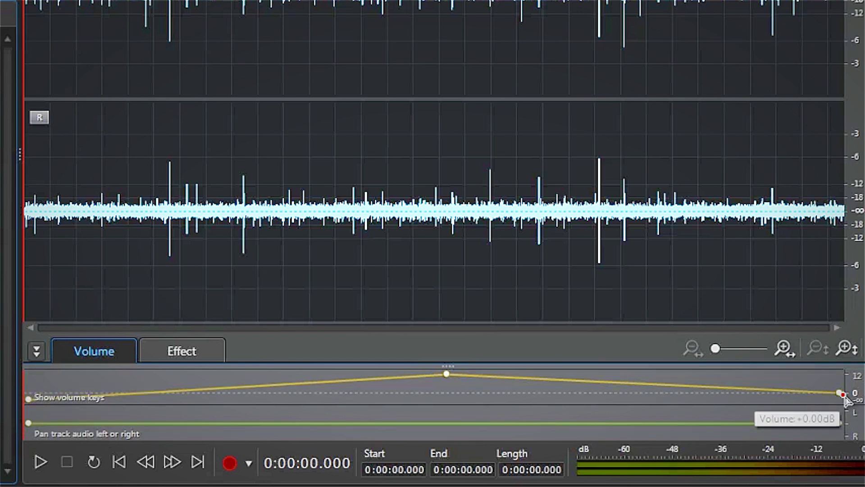
pyautogui.moveTo(839, 393); pyautogui.dragTo(839, 399)
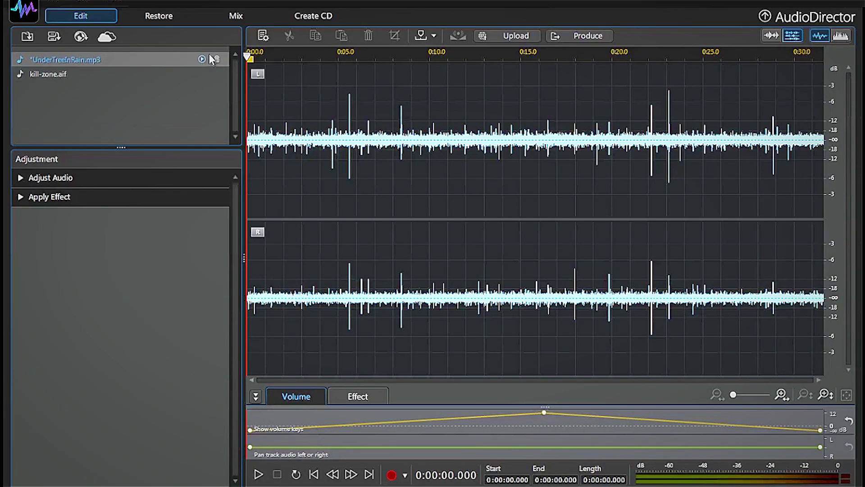
# Return to the Mix view, show the Mixer Panel faders, and centre the Rainfall pan.
pyautogui.click(216, 15)
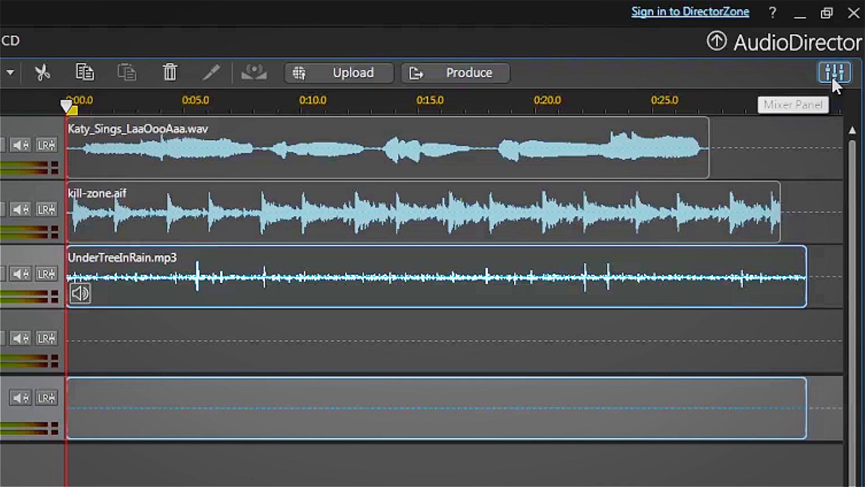
pyautogui.click(835, 72)
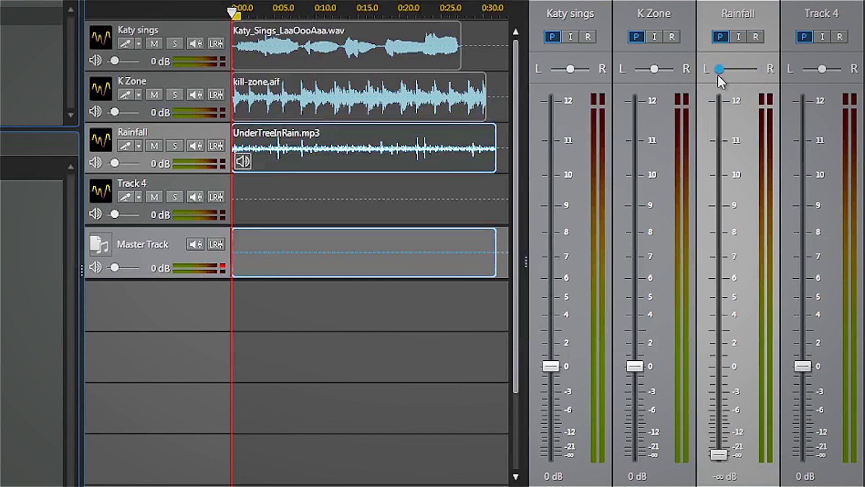
pyautogui.doubleClick(719, 69)
pyautogui.click(346, 40)
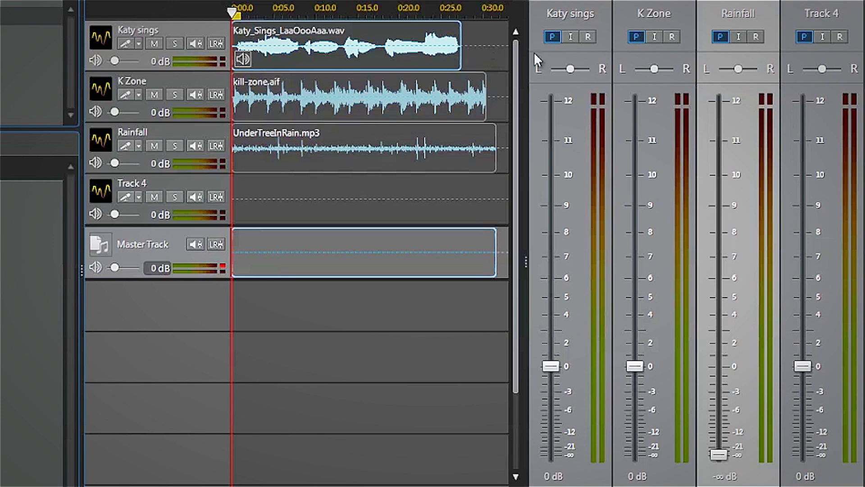
# During playback, ride the Katy sings fader up to about +6 dB and back to 0 dB.
pyautogui.click(599, 19)
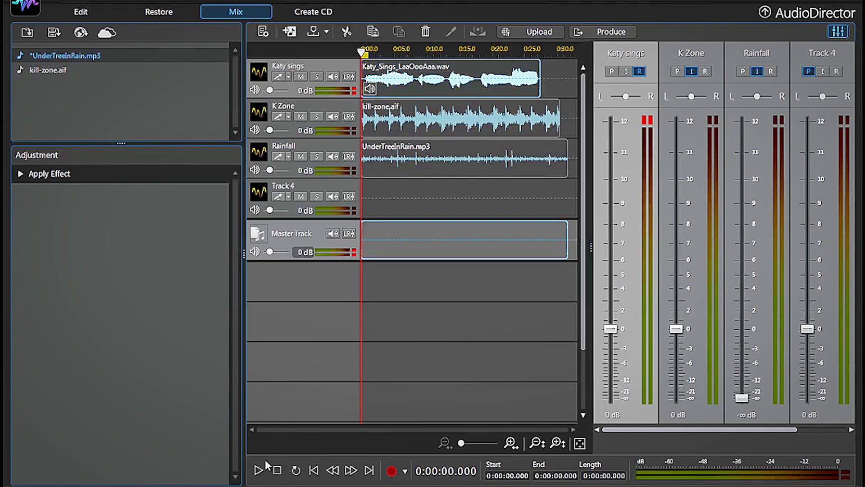
pyautogui.click(259, 471)
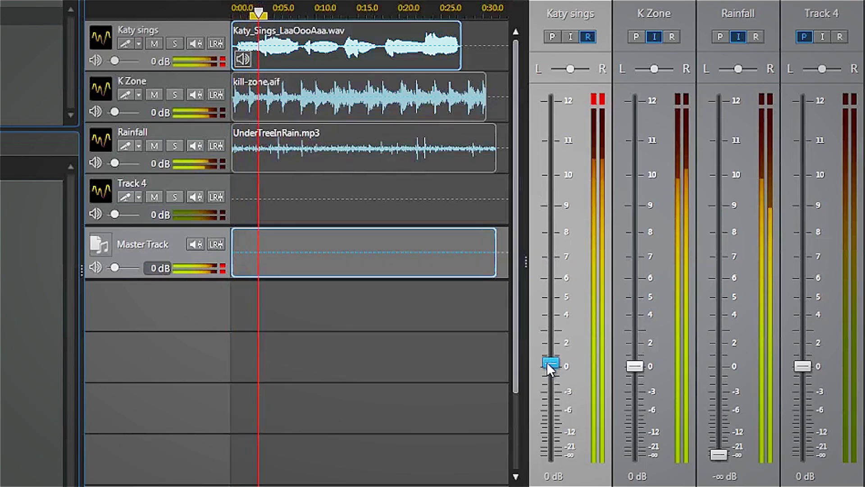
pyautogui.moveTo(610, 328); pyautogui.dragTo(611, 259)
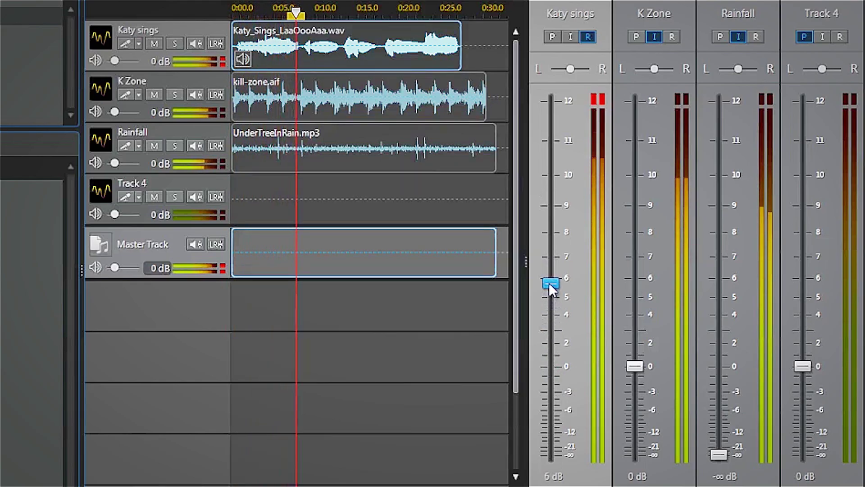
pyautogui.moveTo(549, 283); pyautogui.dragTo(551, 366)
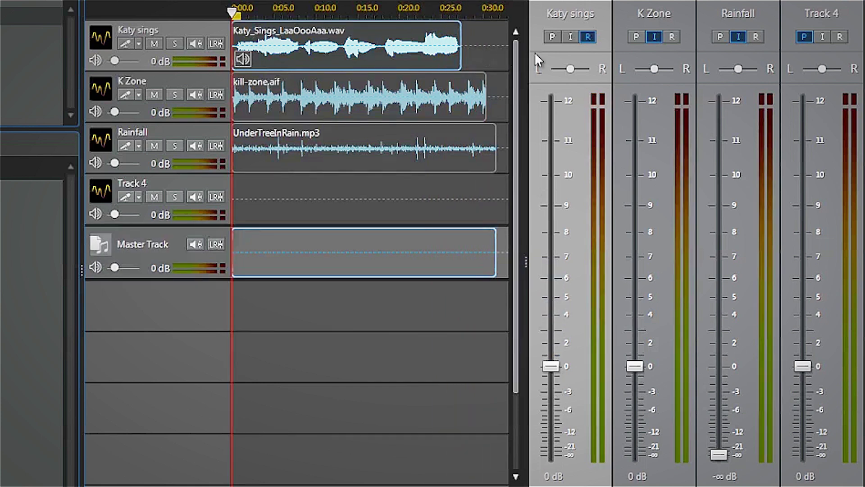
# Put Katy sings, K Zone and Rainfall in playback (P) mode and play the automated mix.
pyautogui.click(551, 40)
pyautogui.click(636, 38)
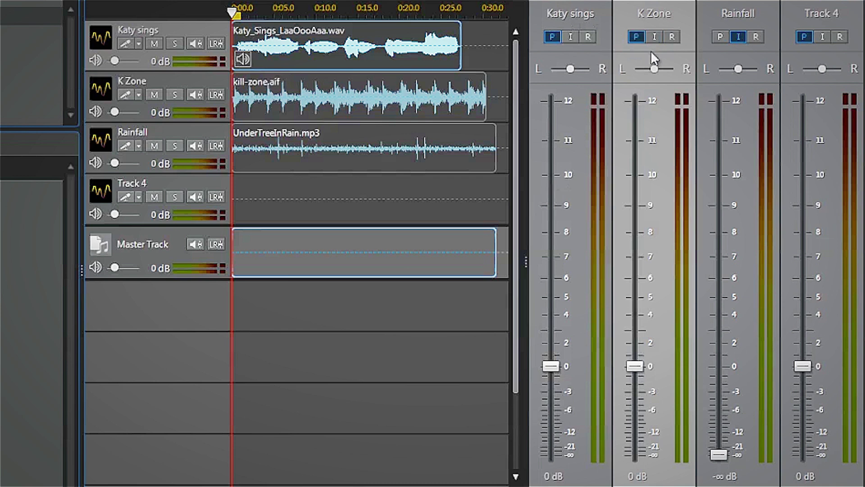
pyautogui.click(719, 36)
pyautogui.press('space')
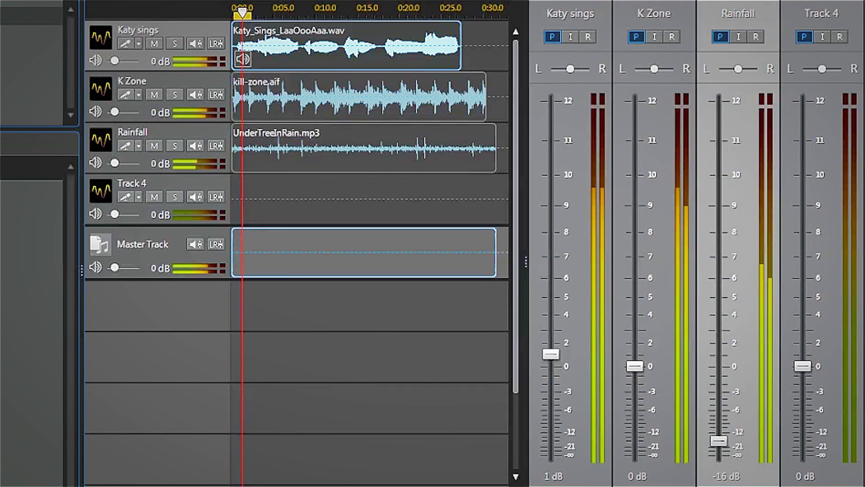